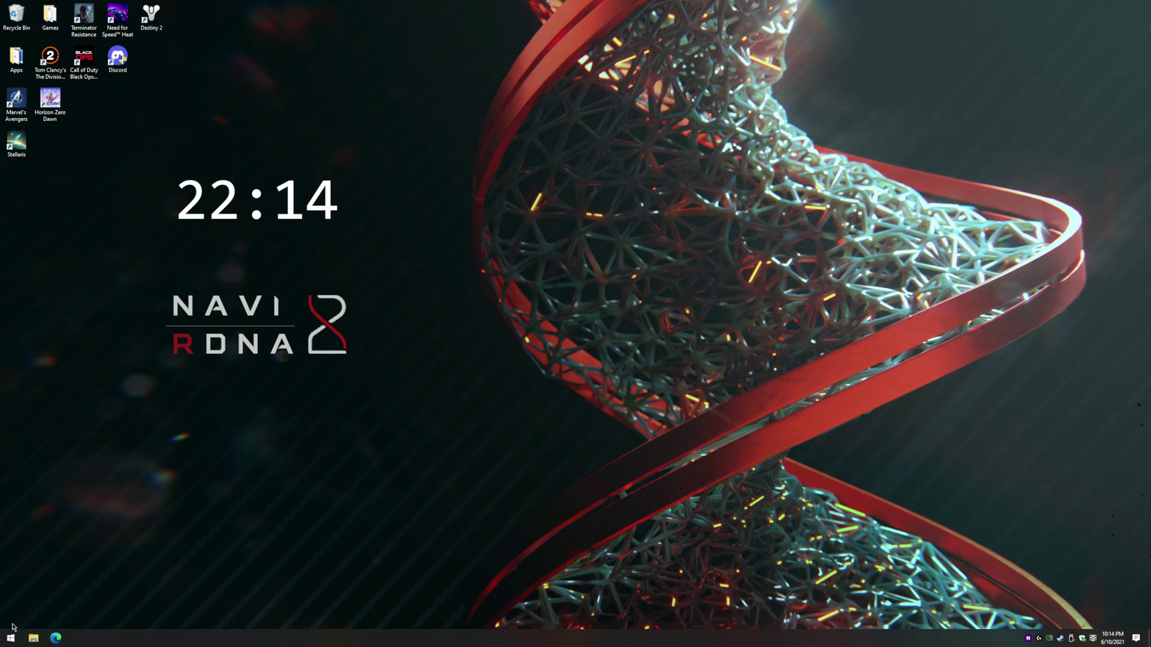
Open Device Manager from Start search, look through the device list, and close it.
key(super)
text(device manager)
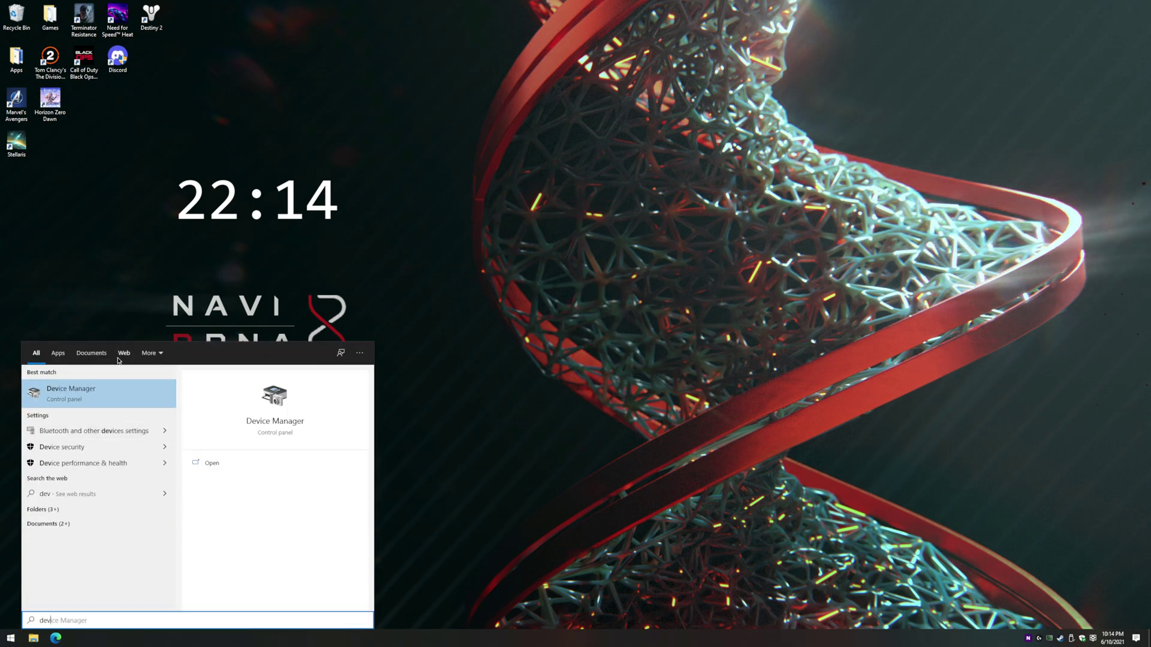
key(Return)
scroll(175, 164, down, 8)
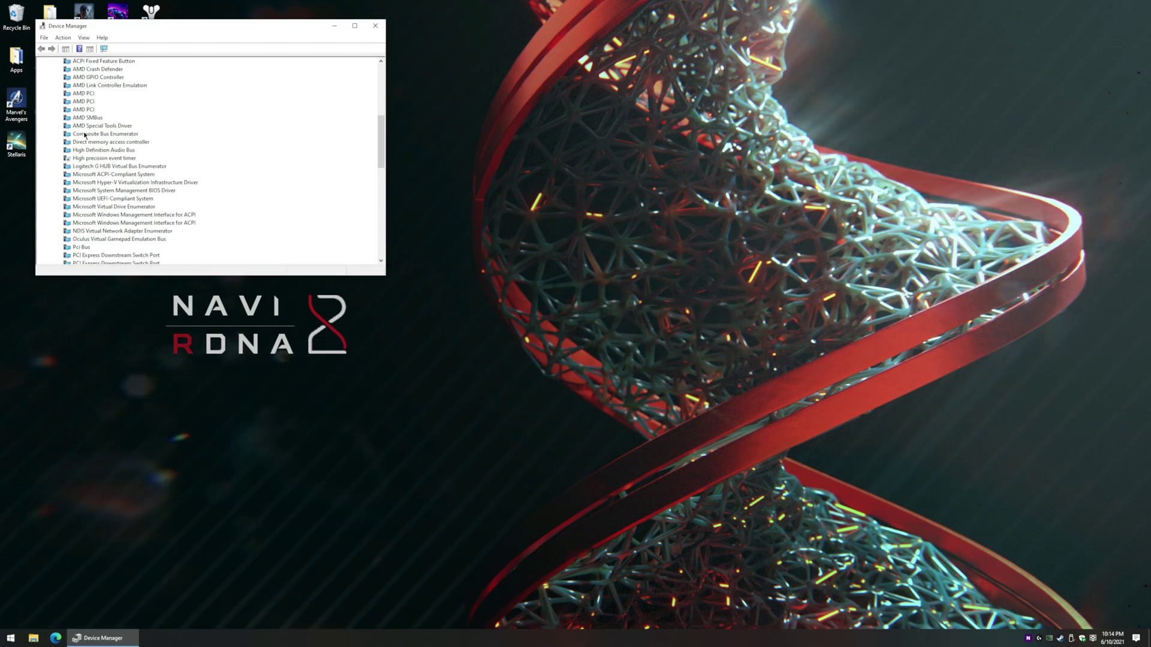
click(372, 28)
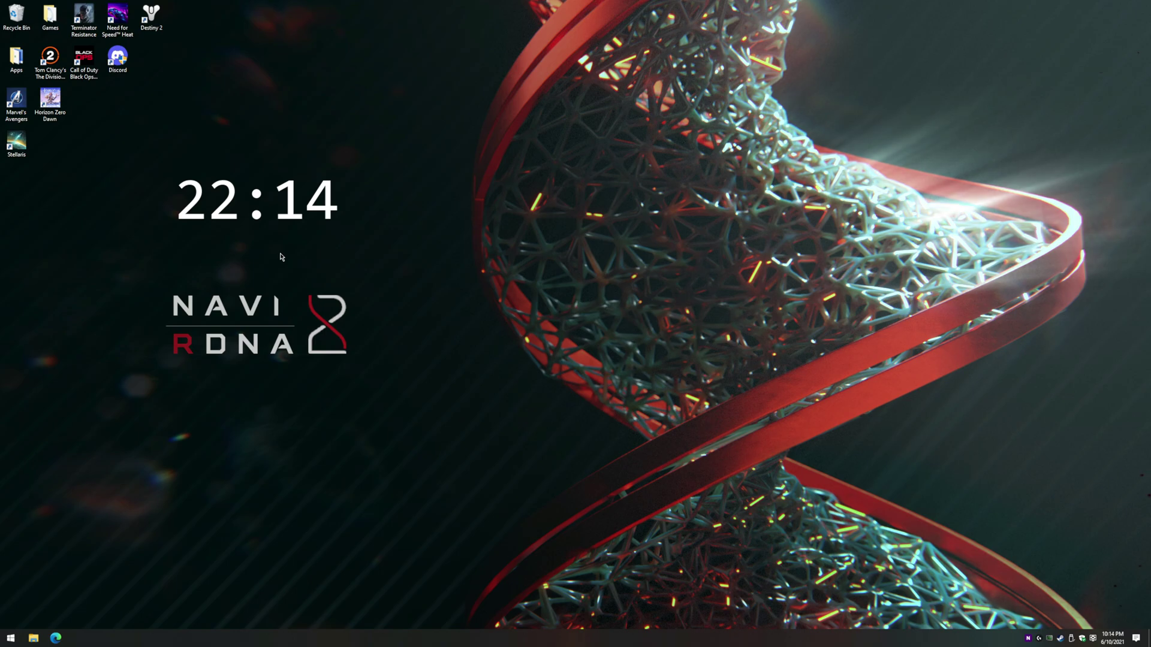
Open Services and check that the AMD User Experience Program Launcher's startup type is Manual.
click(11, 638)
text(serv)
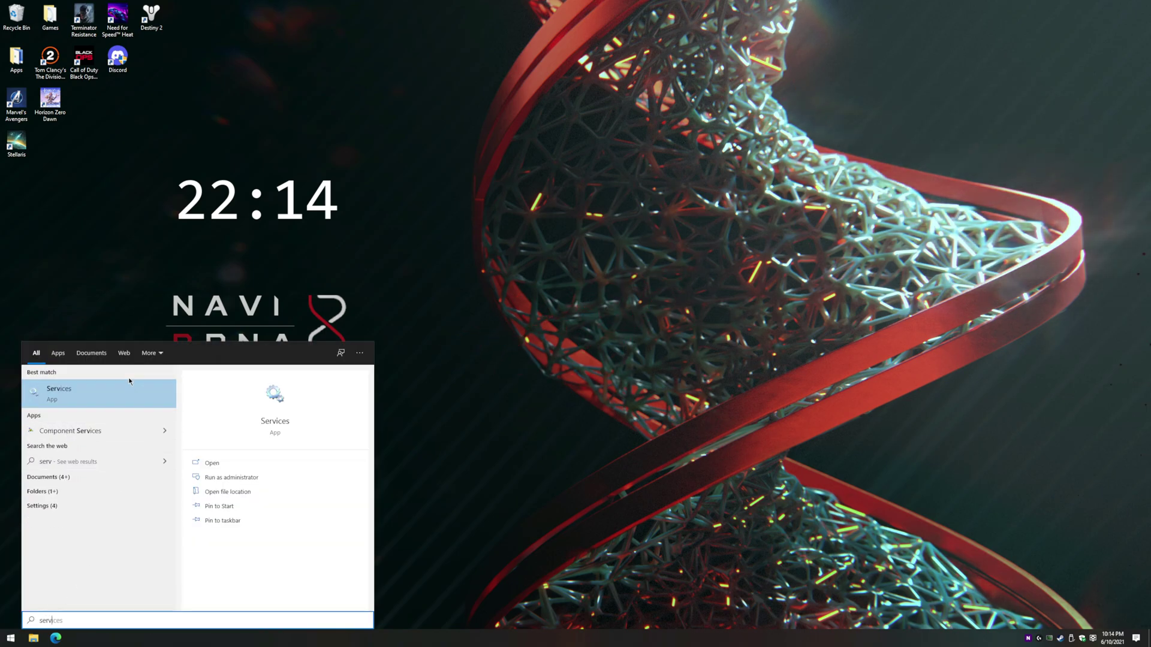
click(129, 381)
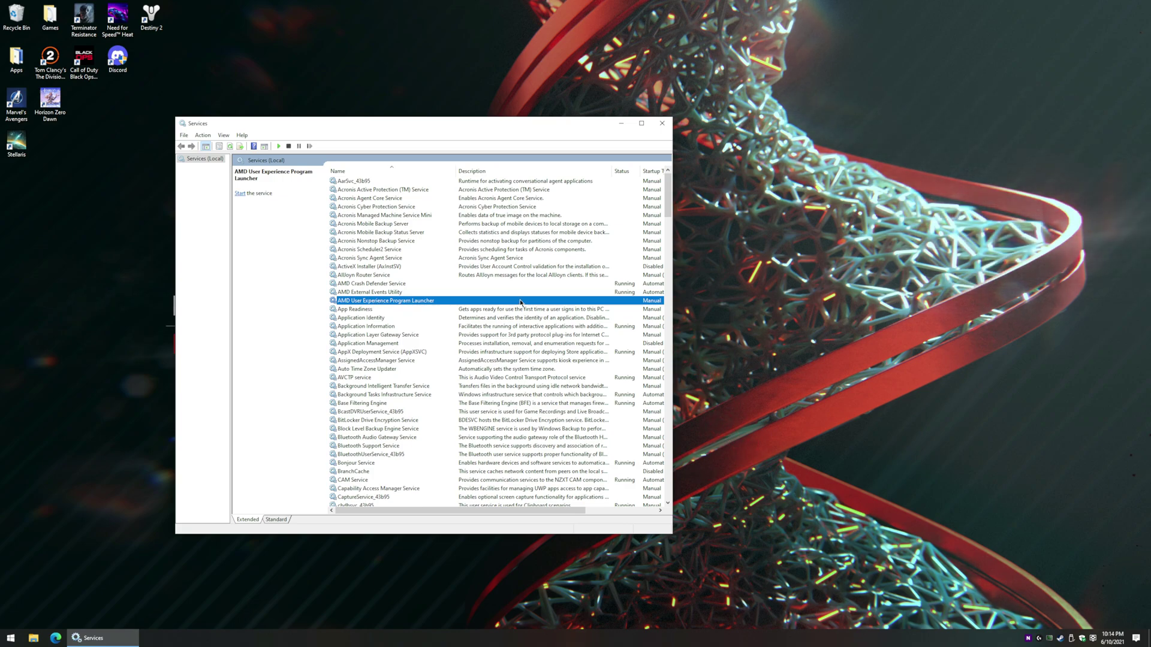
right_click(440, 304)
click(462, 394)
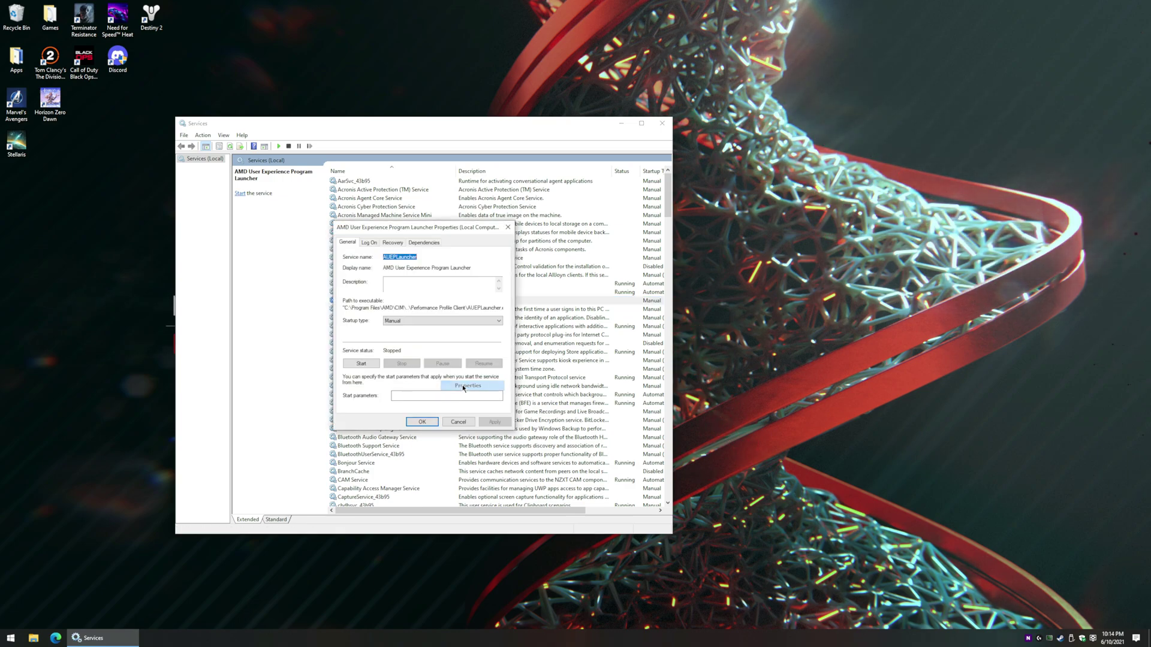
click(458, 422)
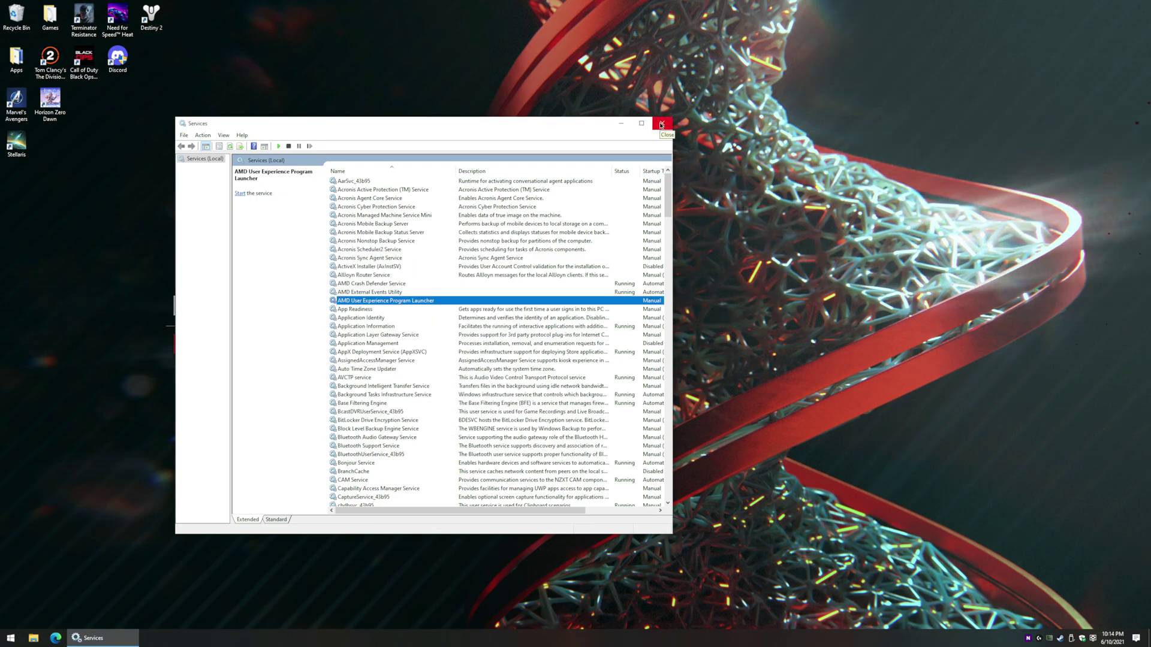
Close Services and go to the AppData Roaming folder in File Explorer.
click(662, 125)
key(super+e)
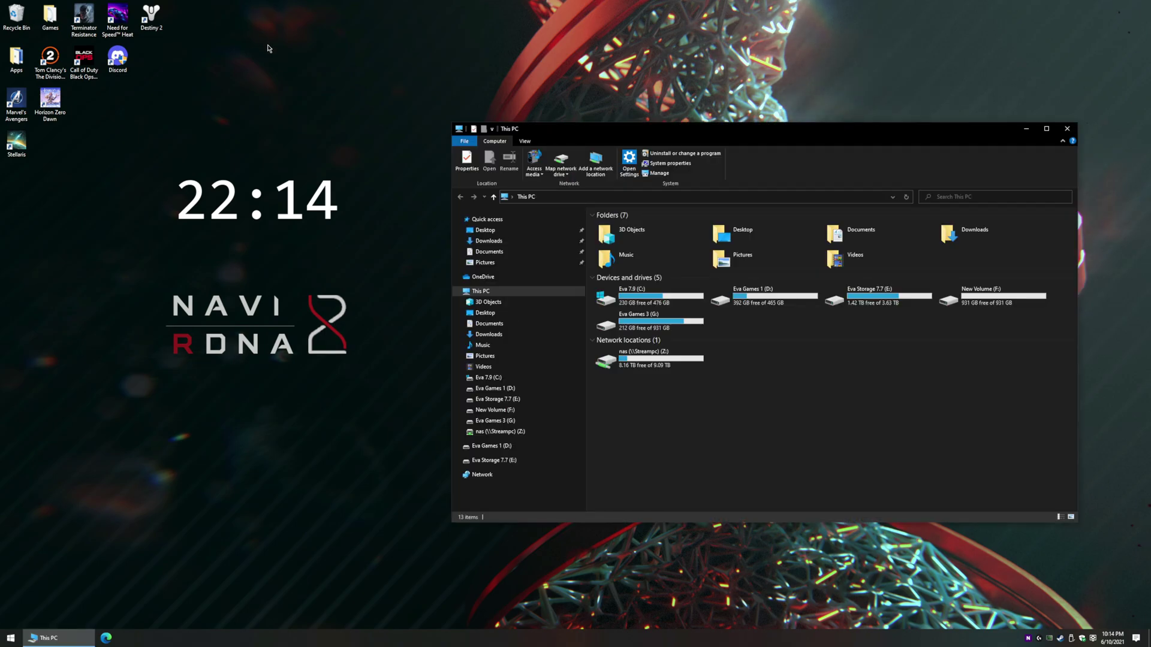
click(661, 196)
text(%appdata%)
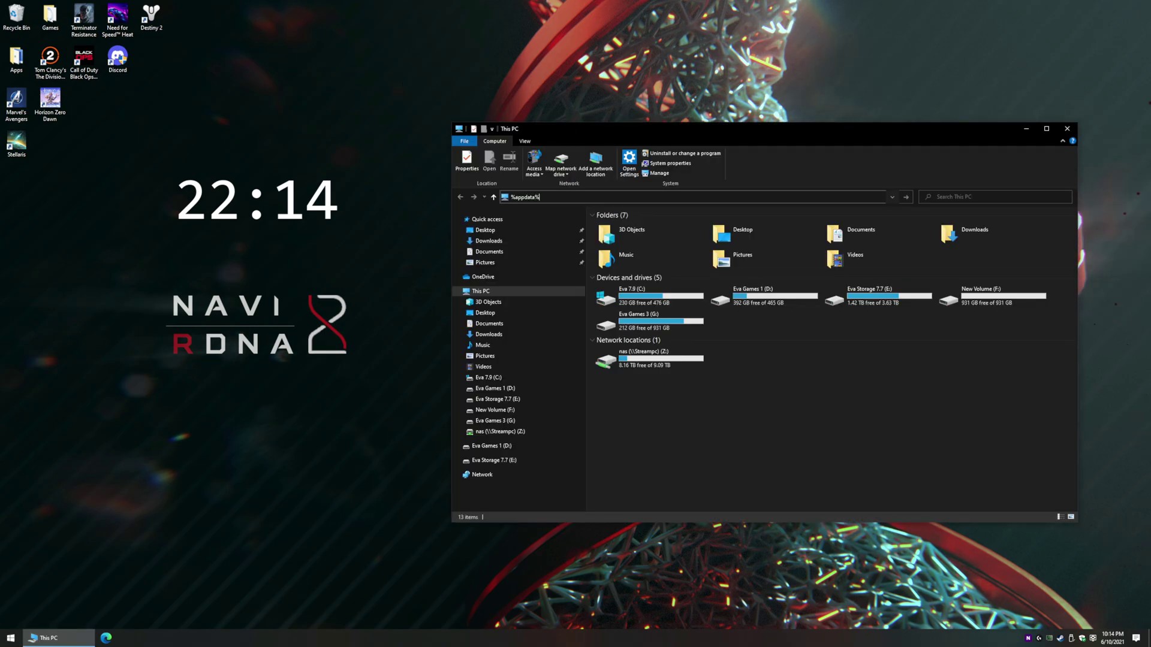
key(Return)
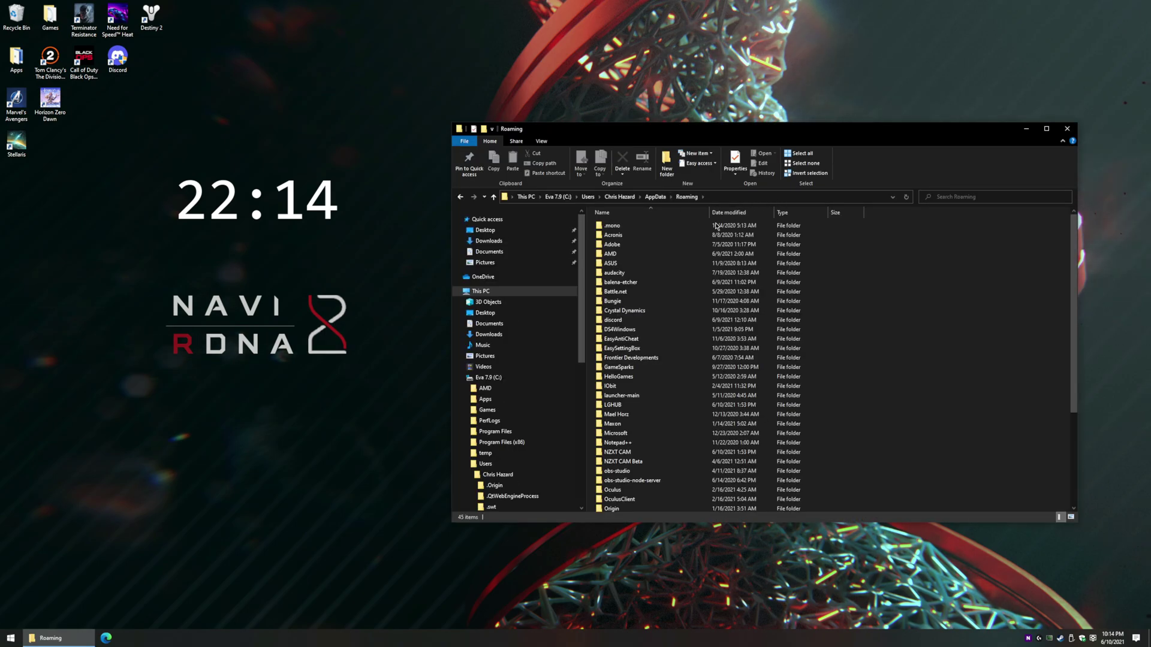
Open Bungie > DestinyPC > prefs and bring up the options for cvars.xml.
double_click(618, 301)
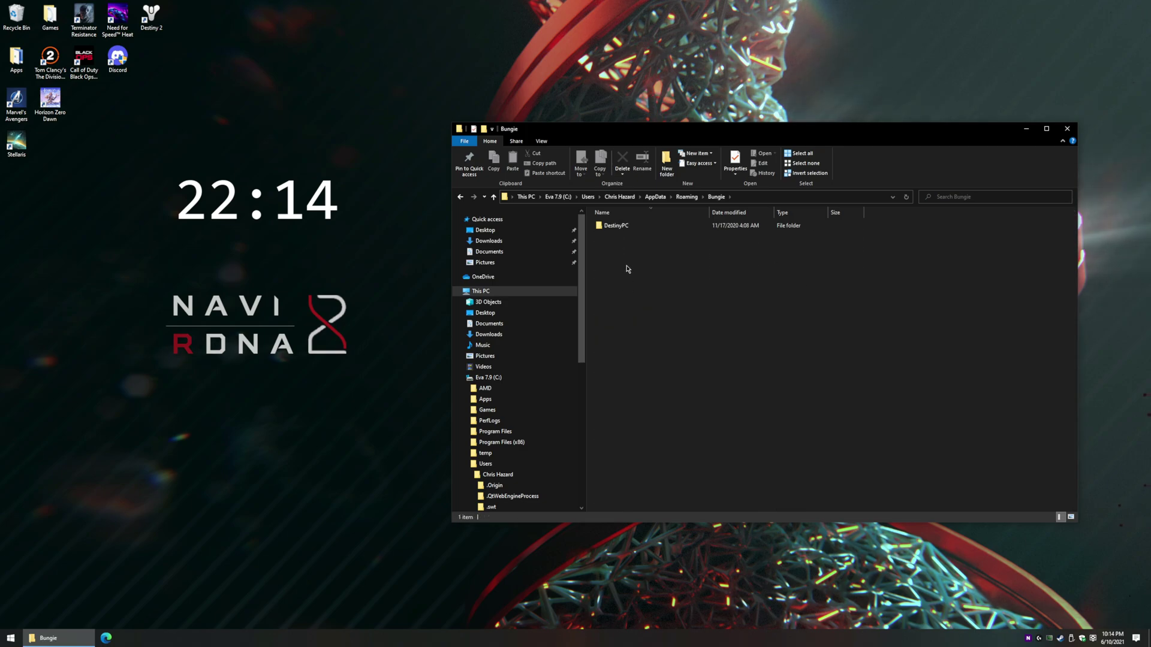
double_click(623, 227)
double_click(626, 228)
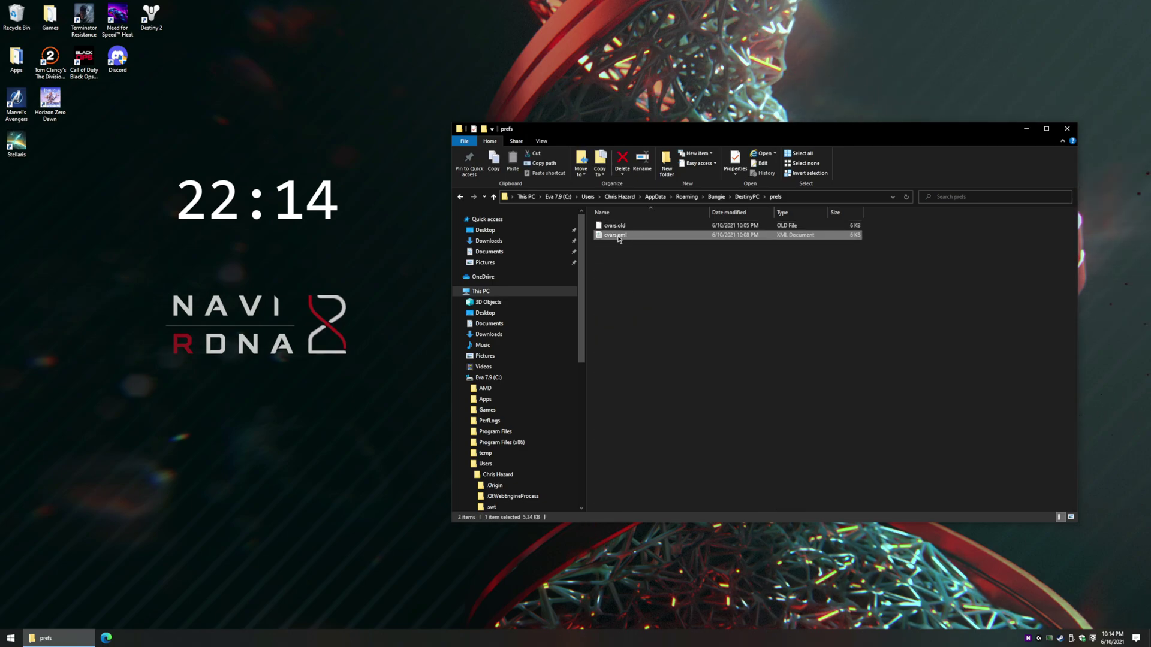
right_click(618, 235)
Edit cvars.xml in Notepad so low_latency_mode on line 26 is 0, then close it.
click(637, 255)
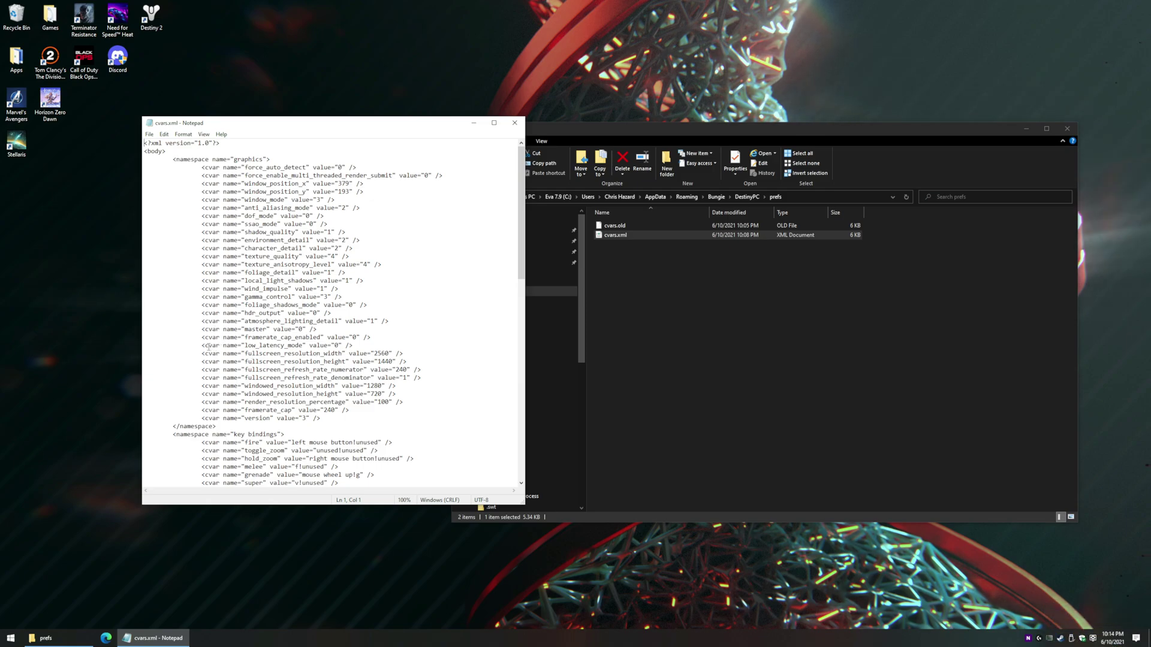
drag(242, 345, 407, 346)
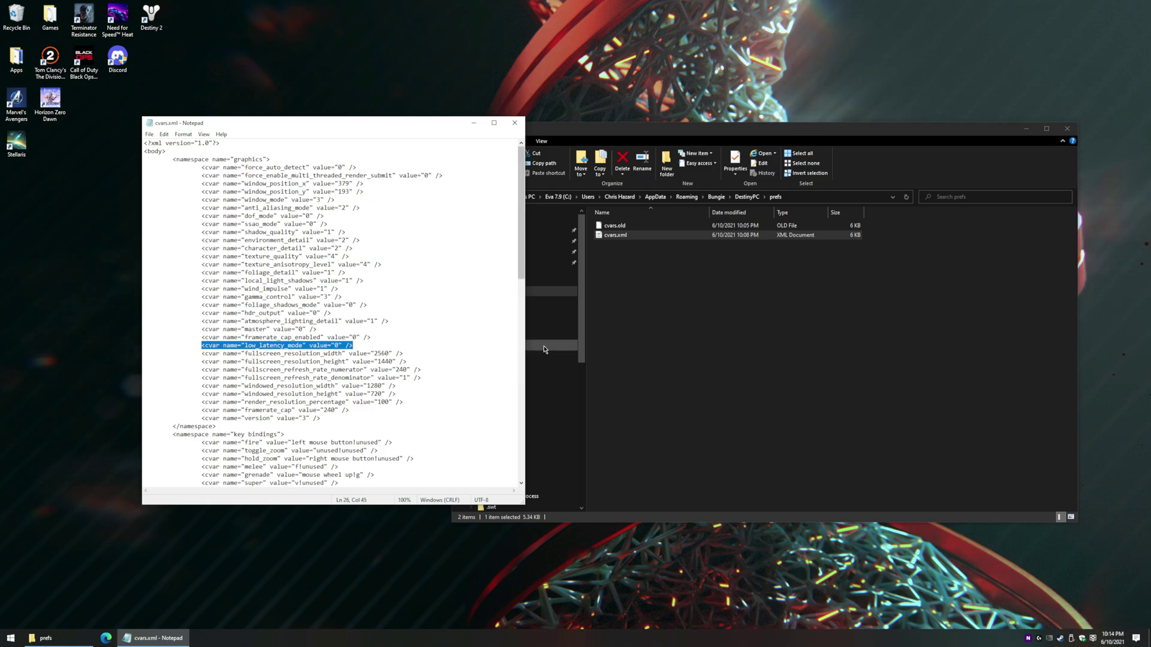
click(336, 345)
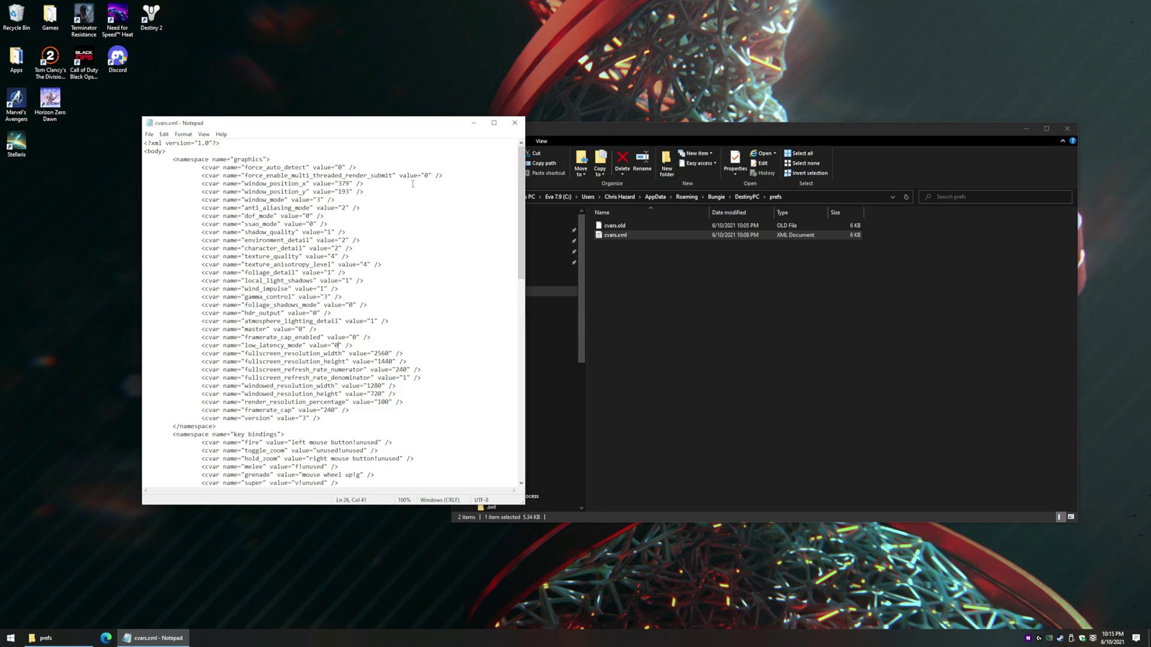
click(515, 123)
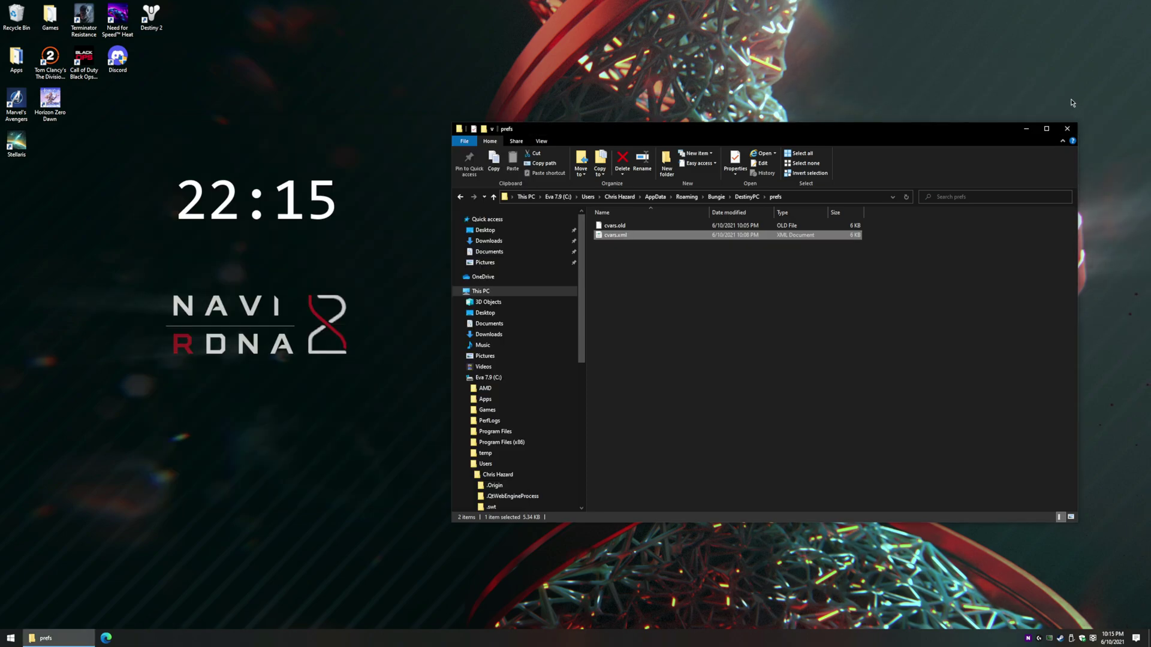
Close the DestinyPC prefs folder window.
click(1068, 129)
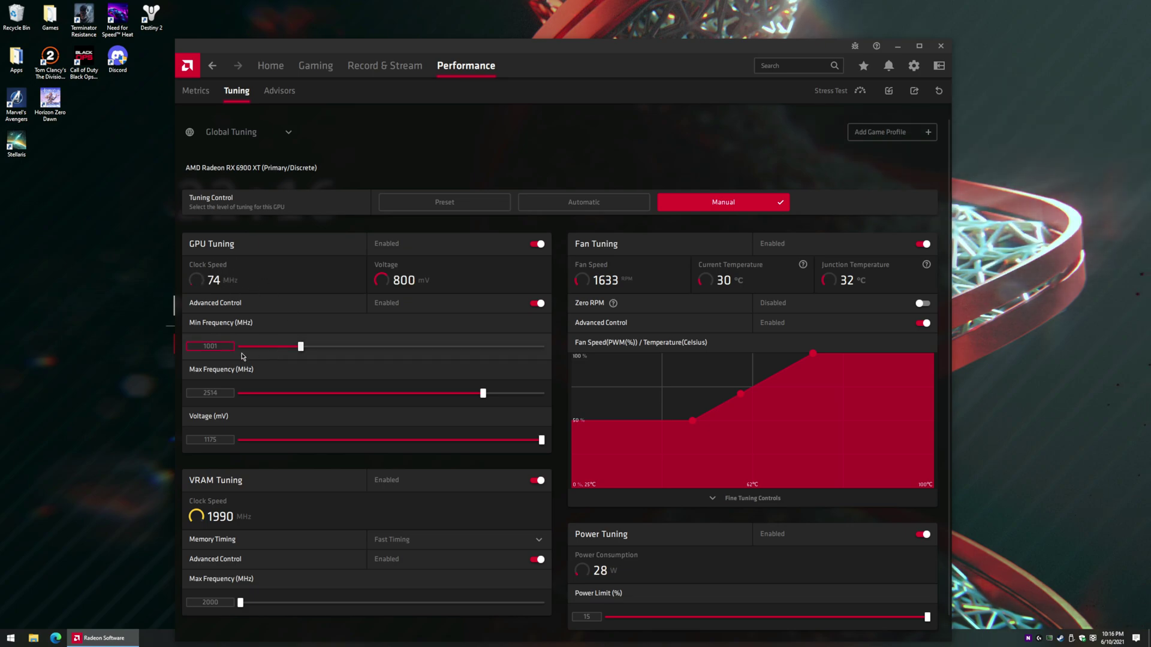
Enter 1001 MHz as the GPU Min Frequency and leave the Power Limit at 15.
click(224, 349)
drag(225, 348, 202, 348)
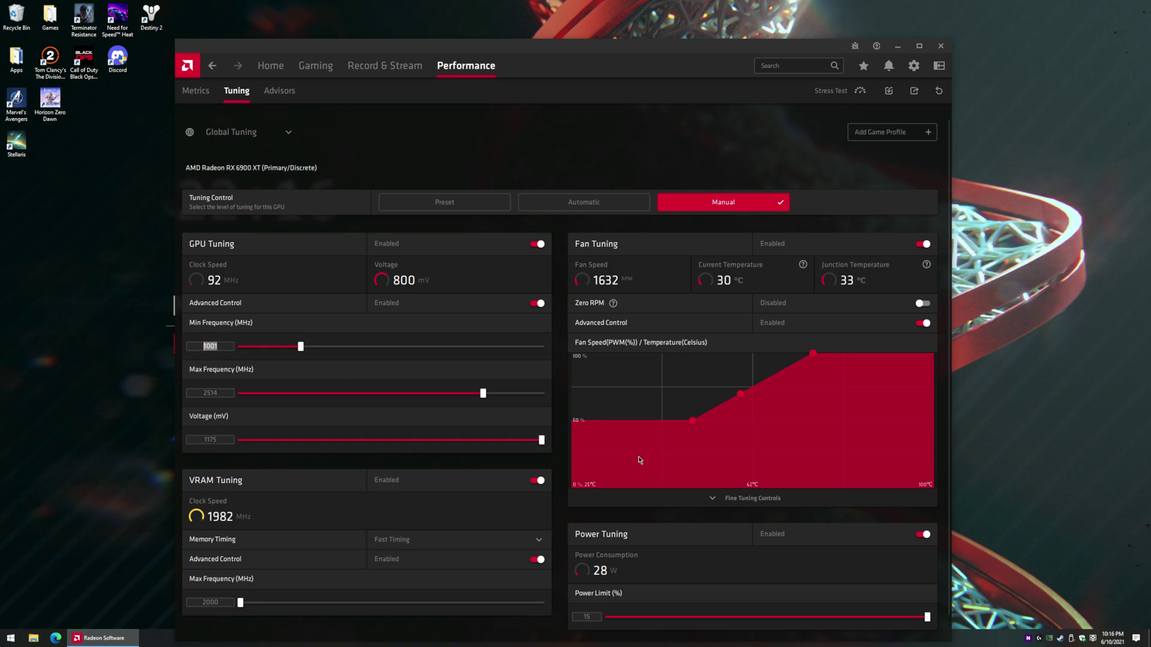
scroll(336, 411, down, 1)
click(217, 320)
key(BackSpace)
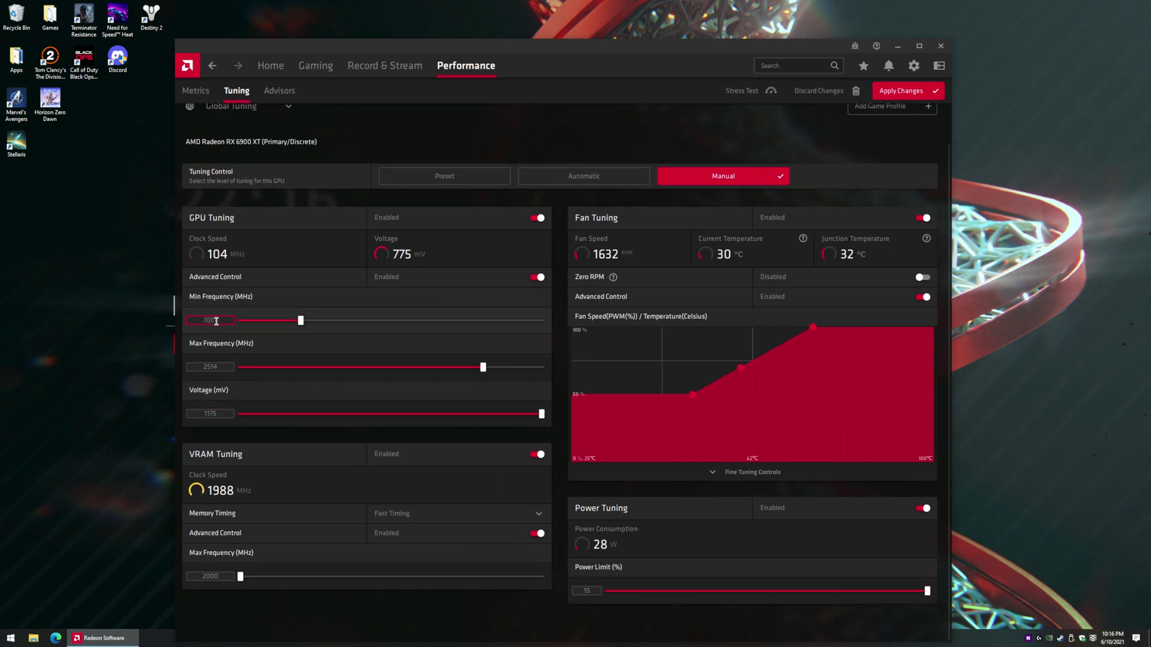
text(1)
key(Return)
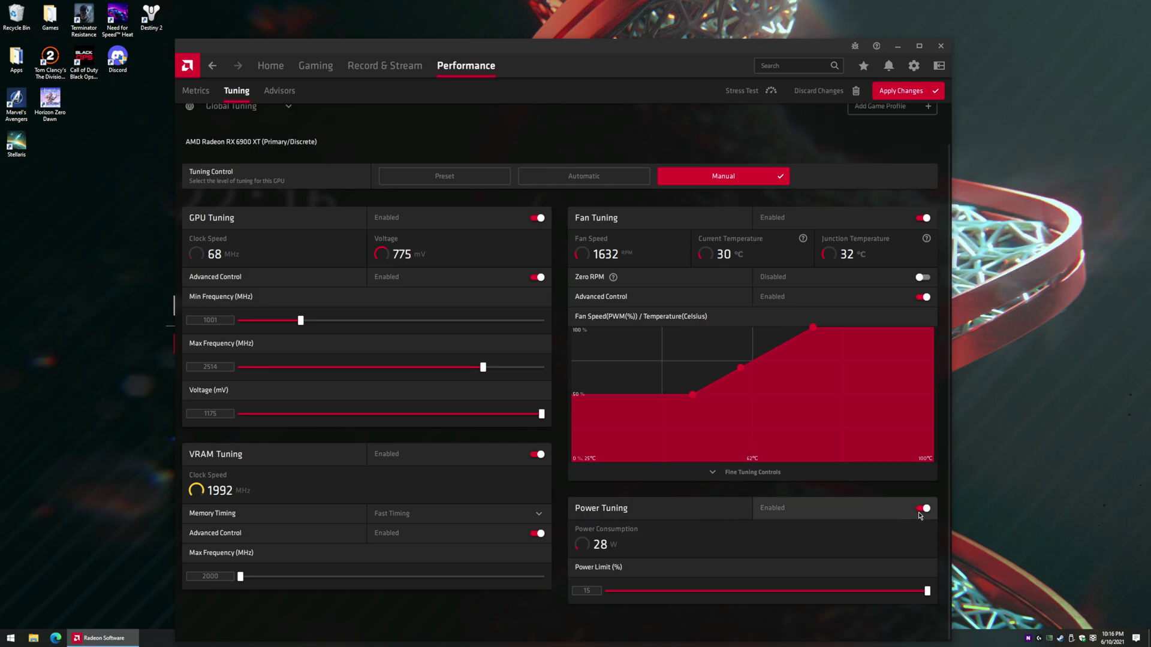
click(587, 589)
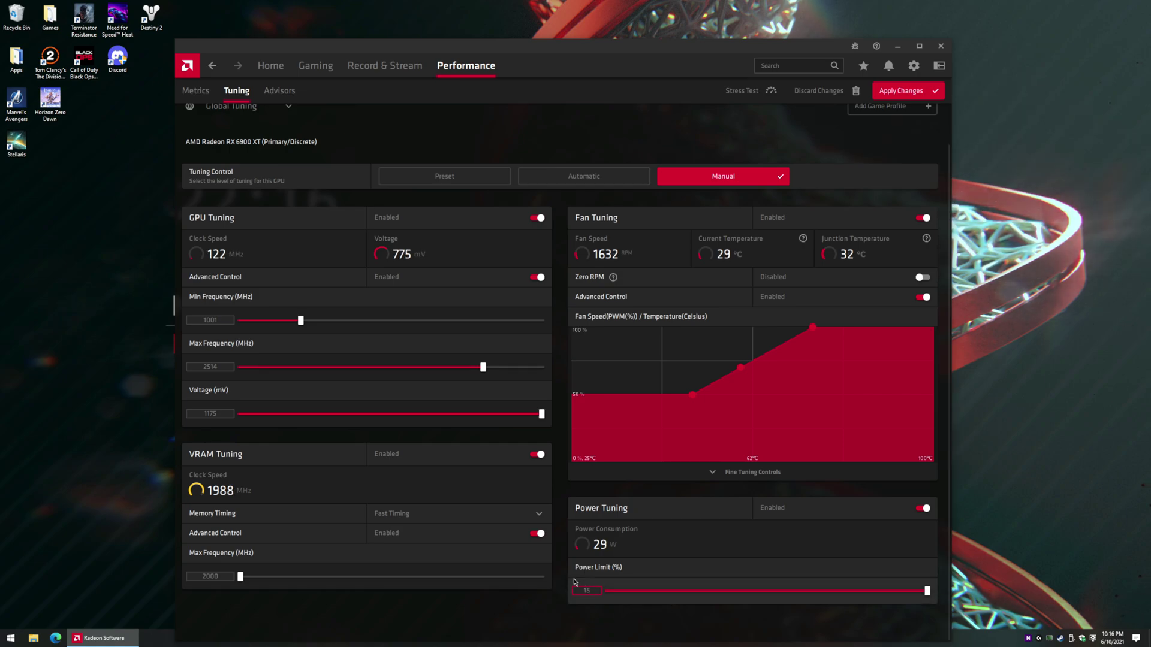
click(949, 607)
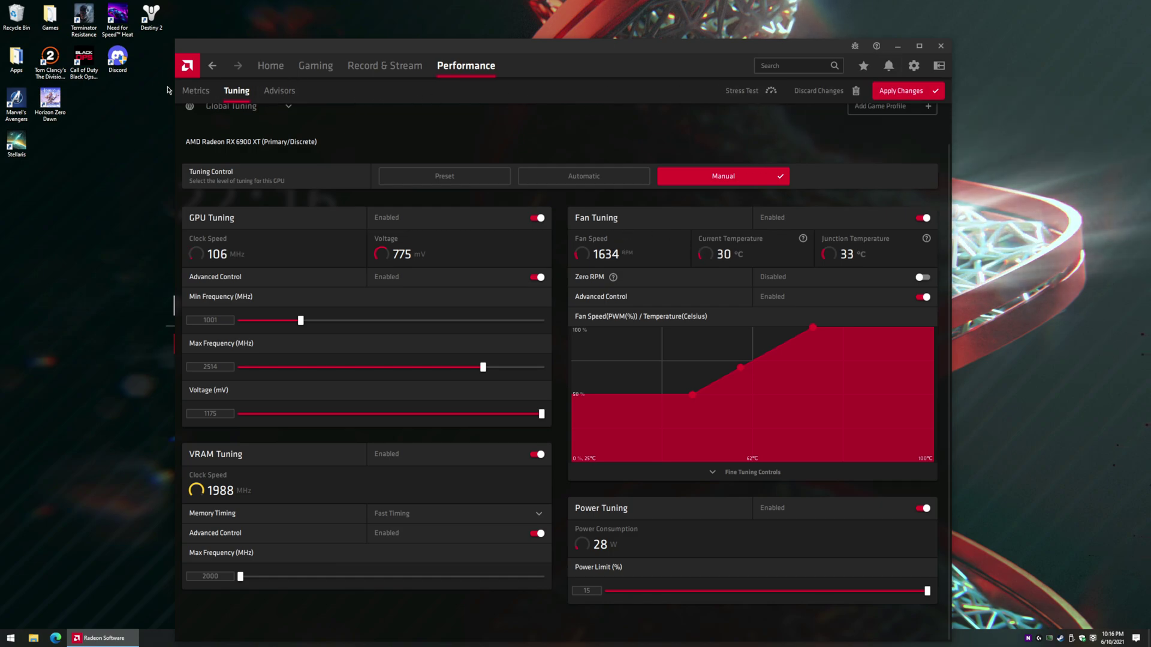
Look over Destiny 2's per-game graphics settings from Home, then bring up the games list.
click(277, 70)
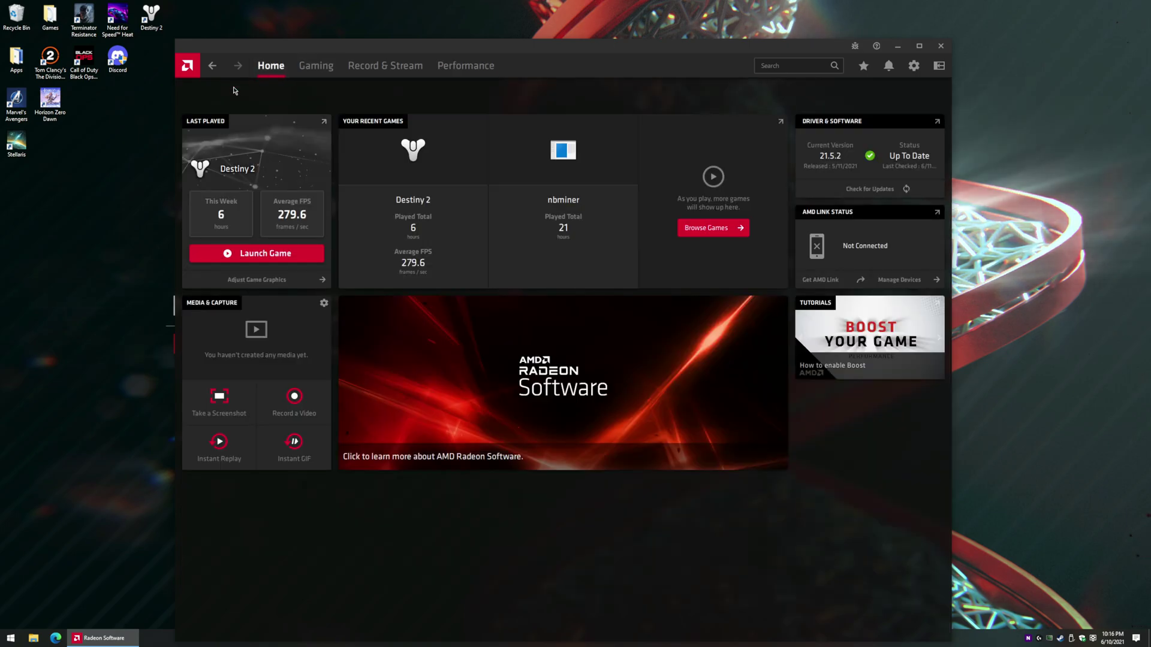
click(248, 279)
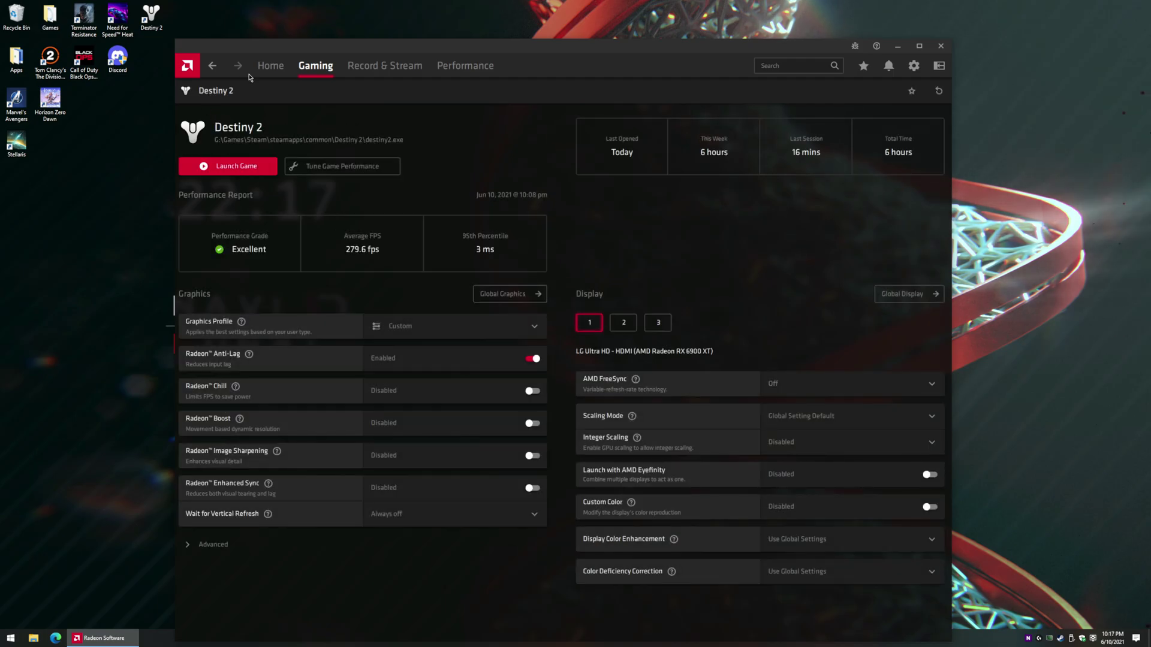
click(275, 71)
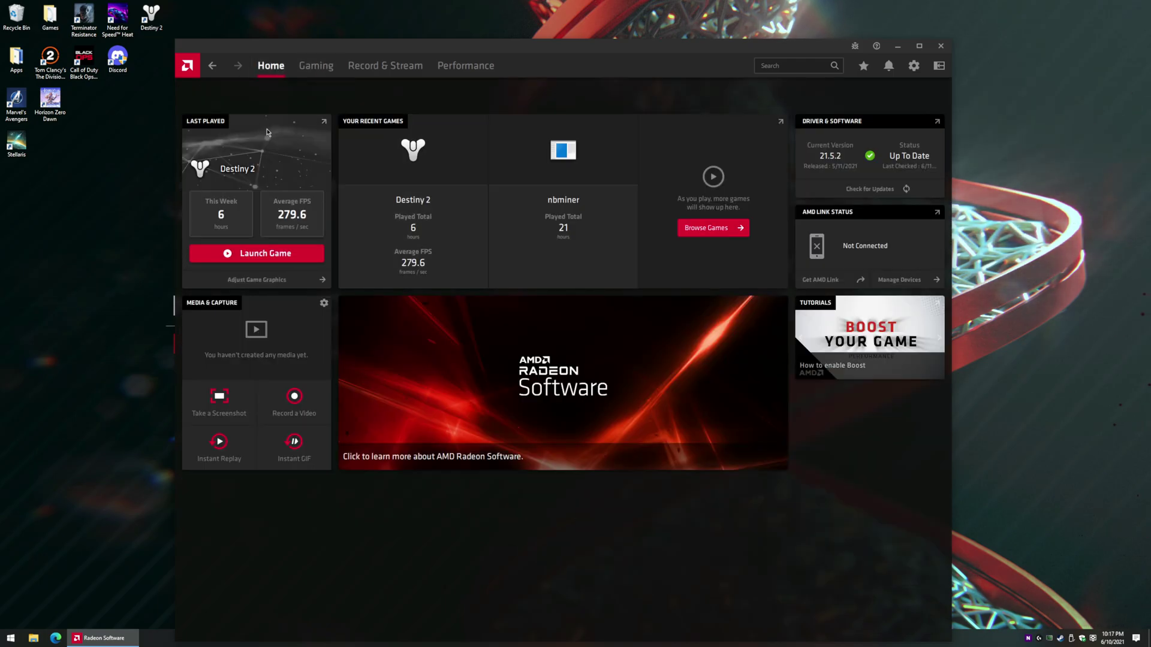
click(316, 67)
In Global Graphics advanced options, keep Tessellation Mode on Use application settings.
click(332, 129)
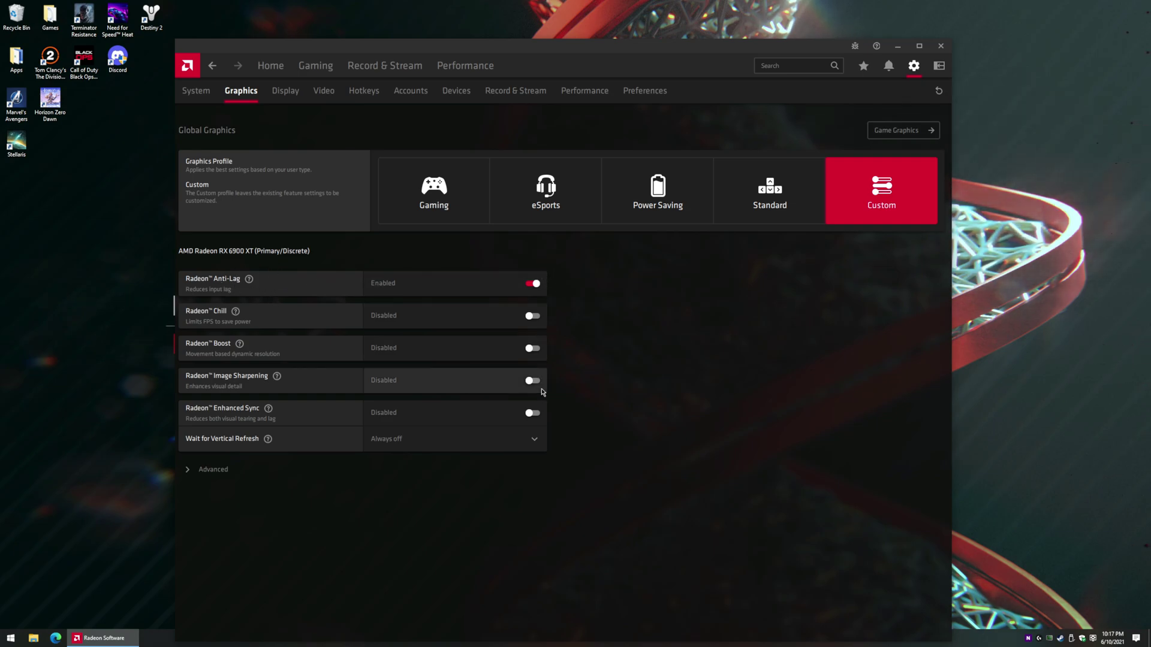
click(217, 471)
scroll(328, 430, down, 3)
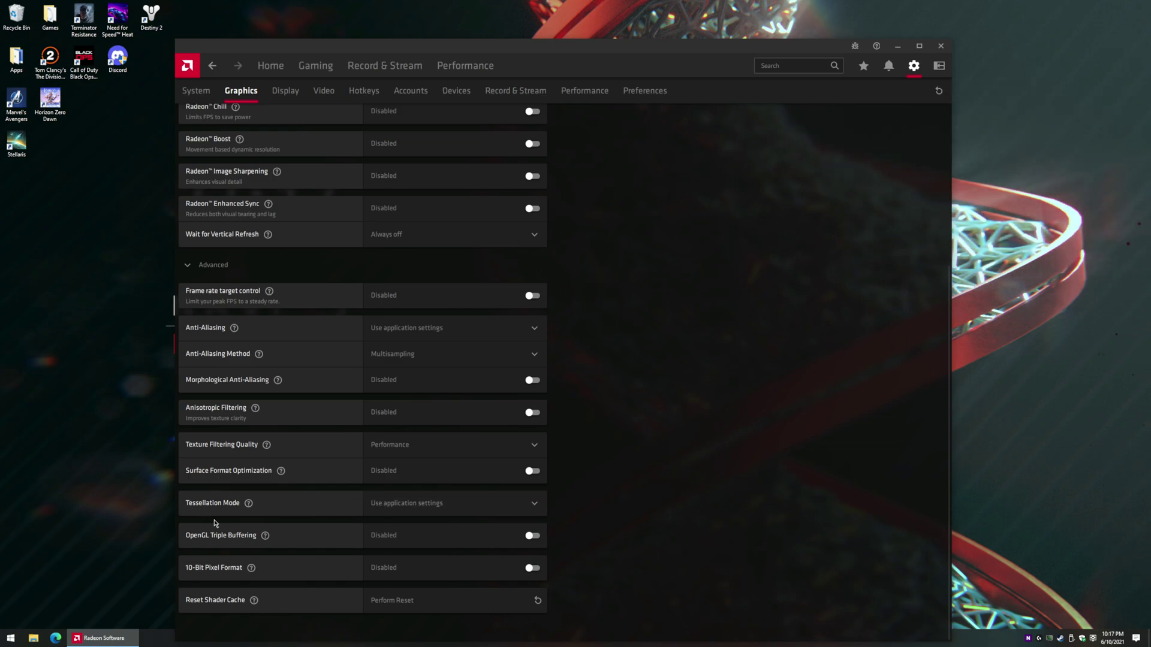
click(432, 505)
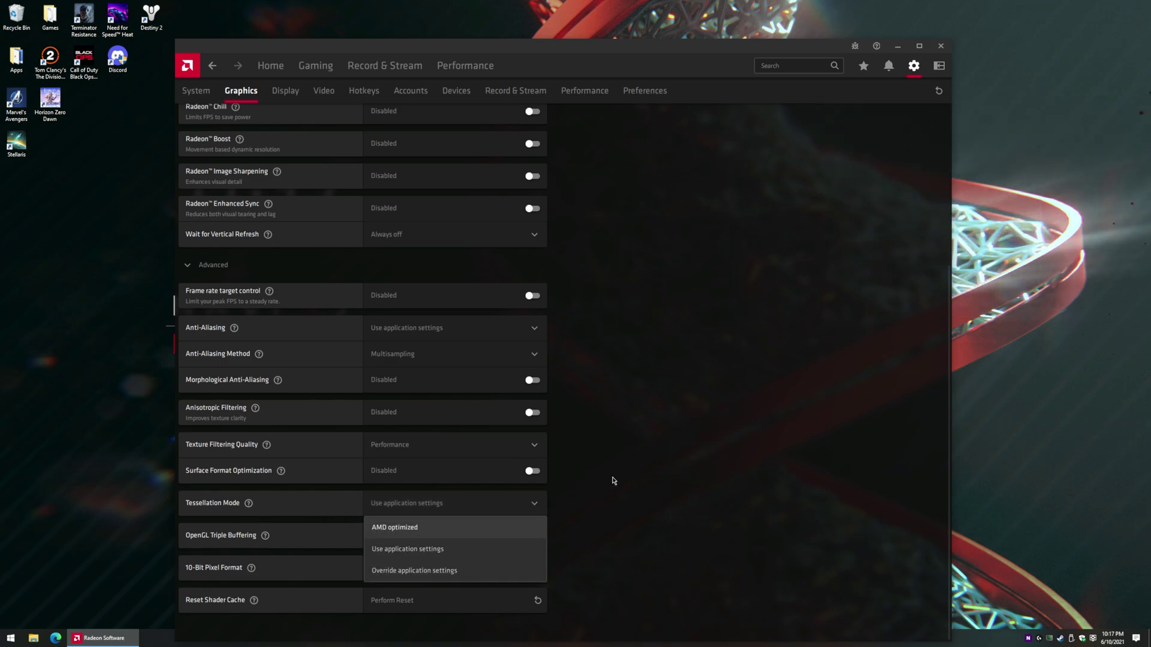
click(414, 549)
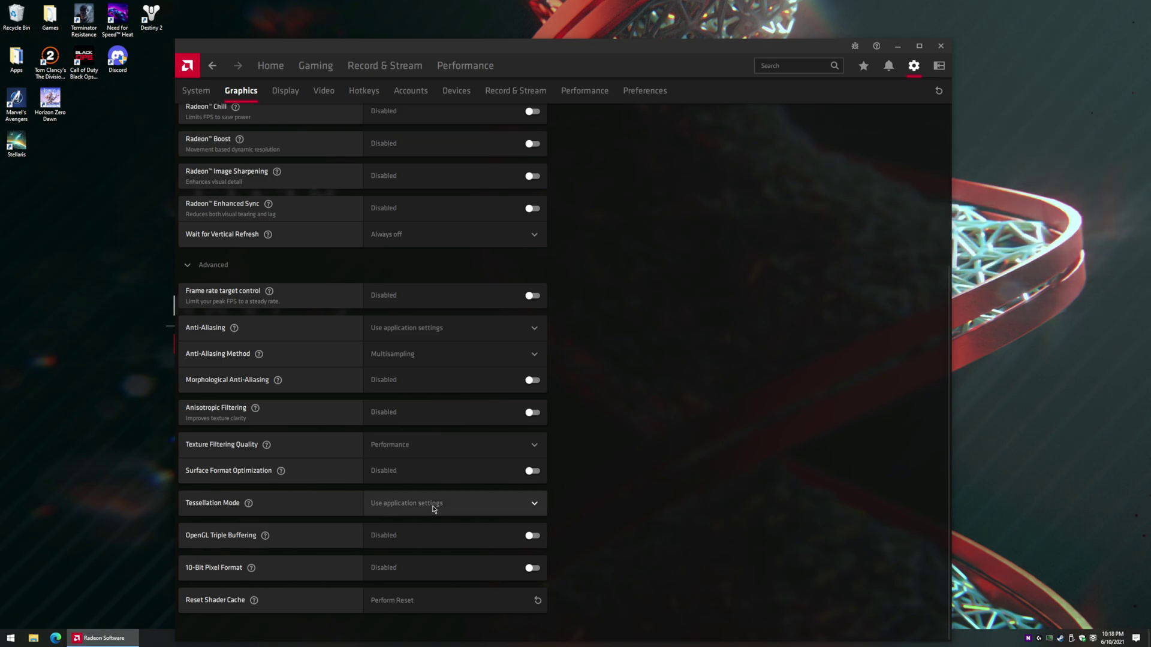
scroll(612, 236, up, 5)
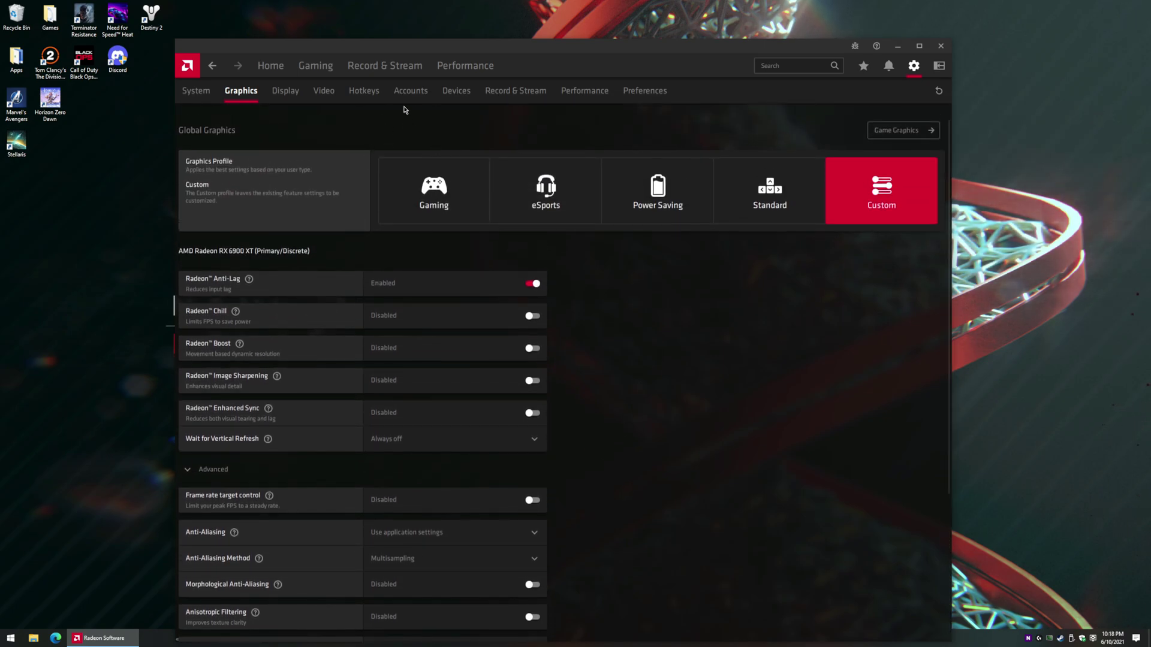
Look over Display 2's settings, then switch to the Performance metrics settings.
click(285, 91)
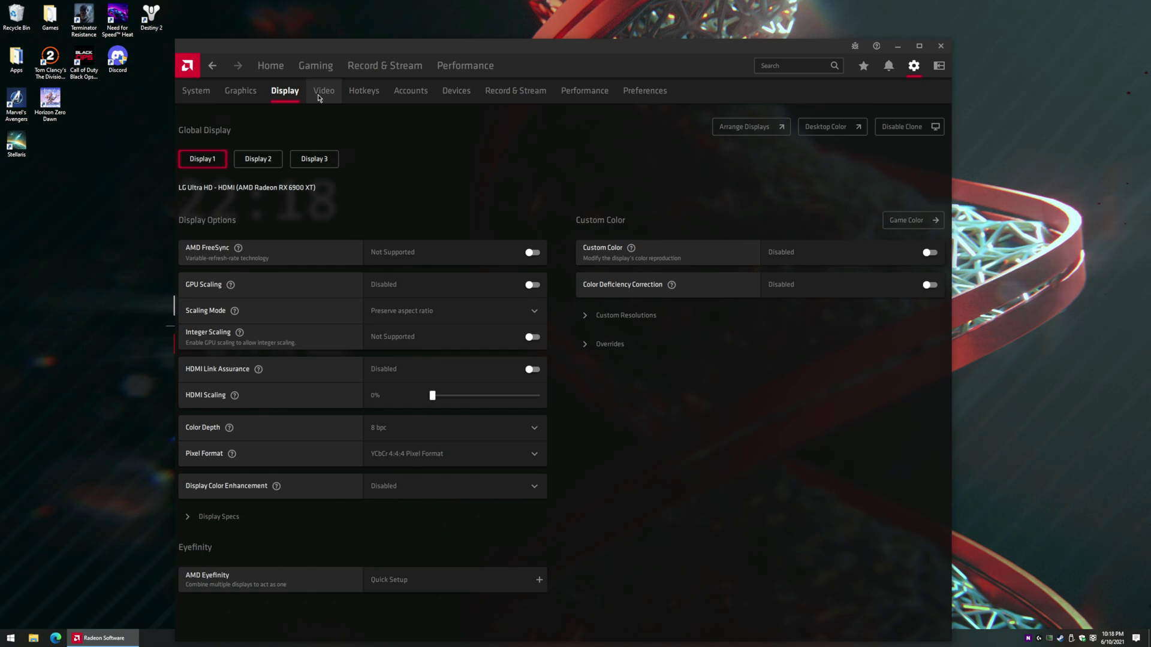
click(275, 157)
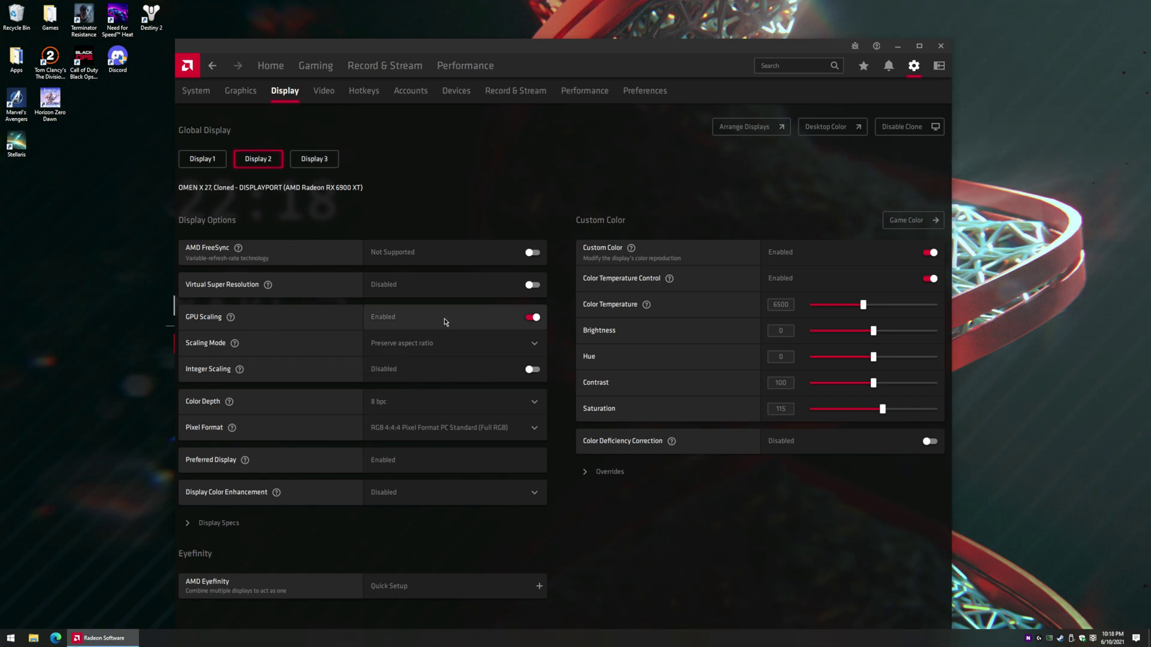
mouse_move(231, 318)
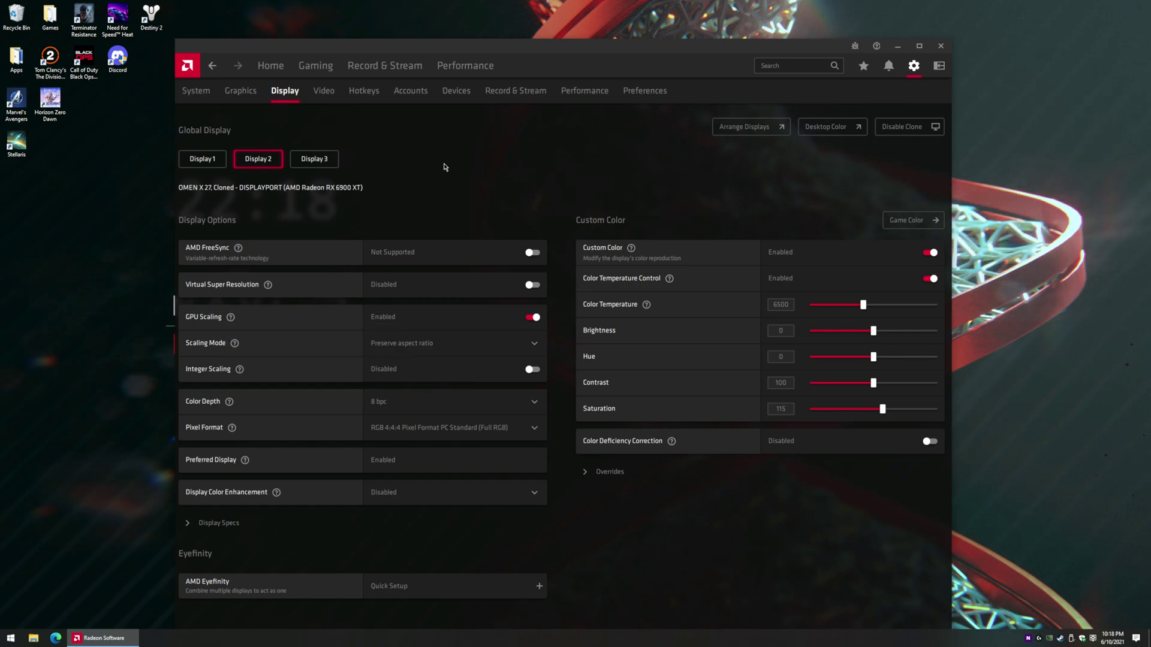
click(584, 91)
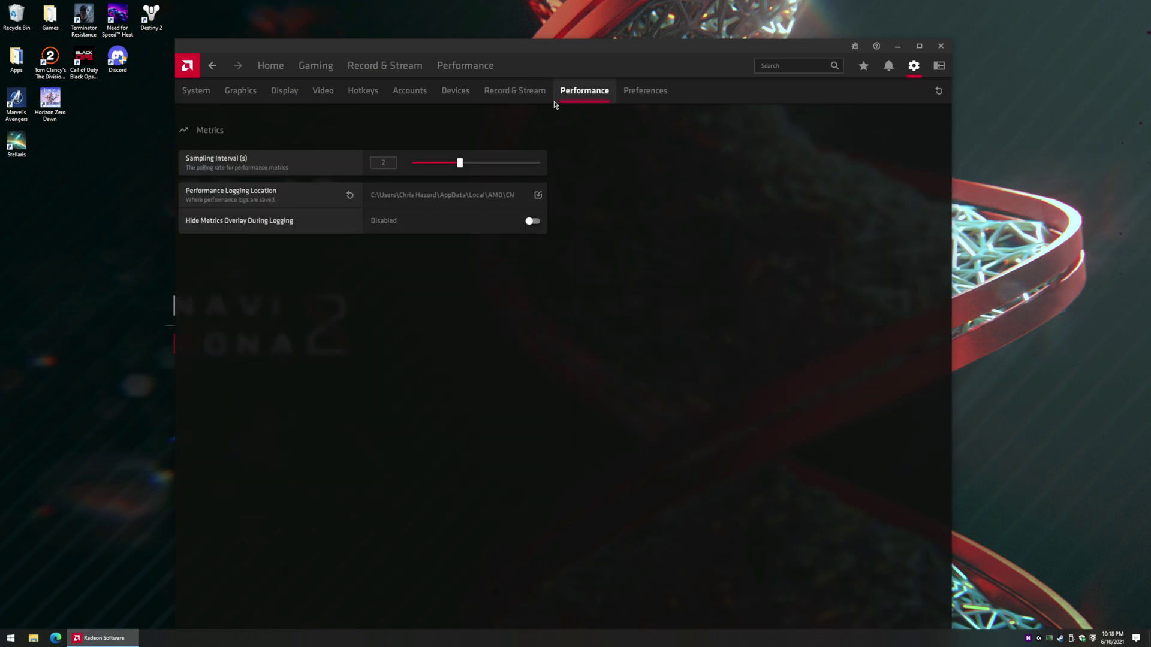
Browse Record & Stream, Accounts, Hotkeys, Video, Performance and Preferences settings, then open Performance Metrics.
click(517, 99)
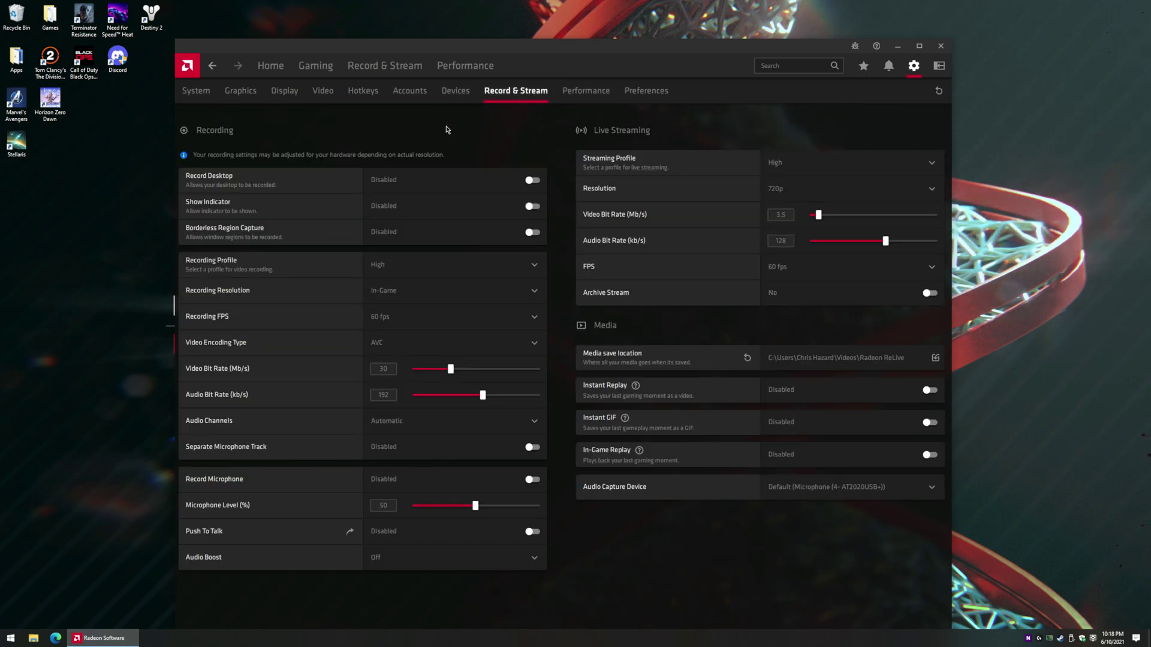
click(455, 91)
click(409, 91)
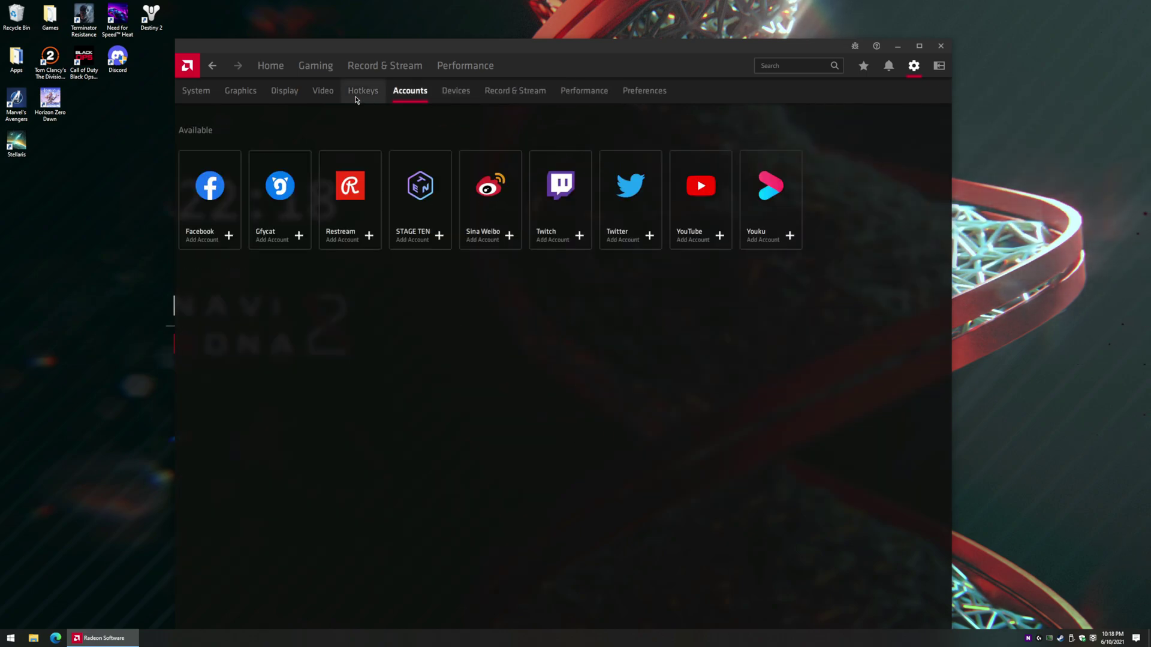
click(356, 98)
click(332, 94)
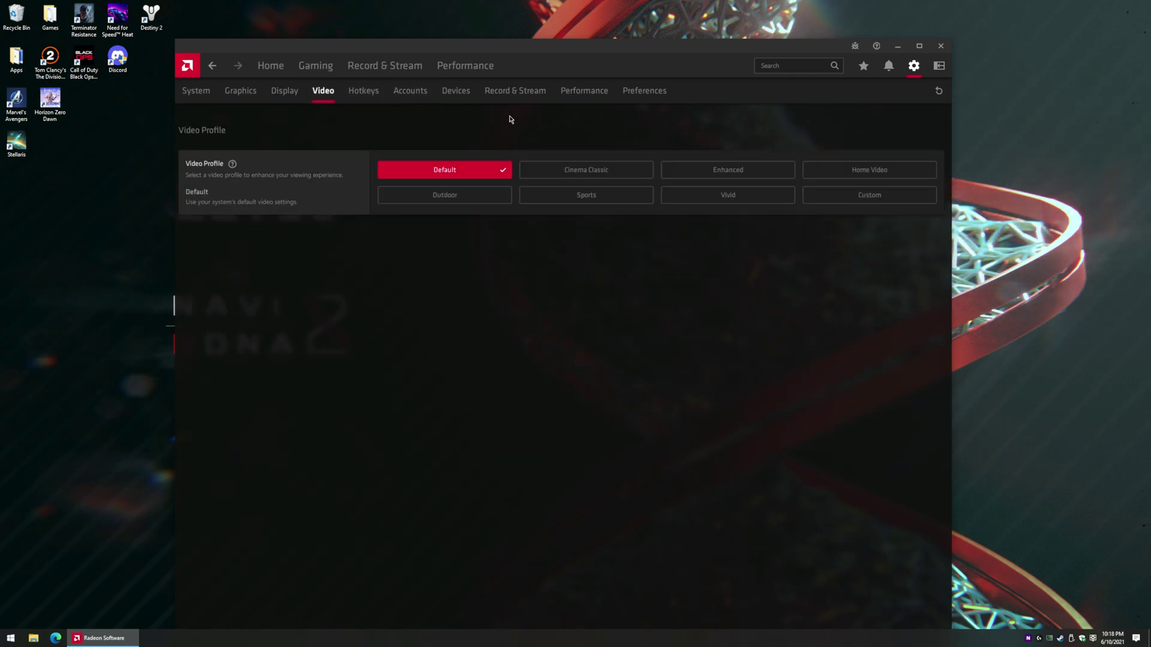
click(600, 96)
click(646, 95)
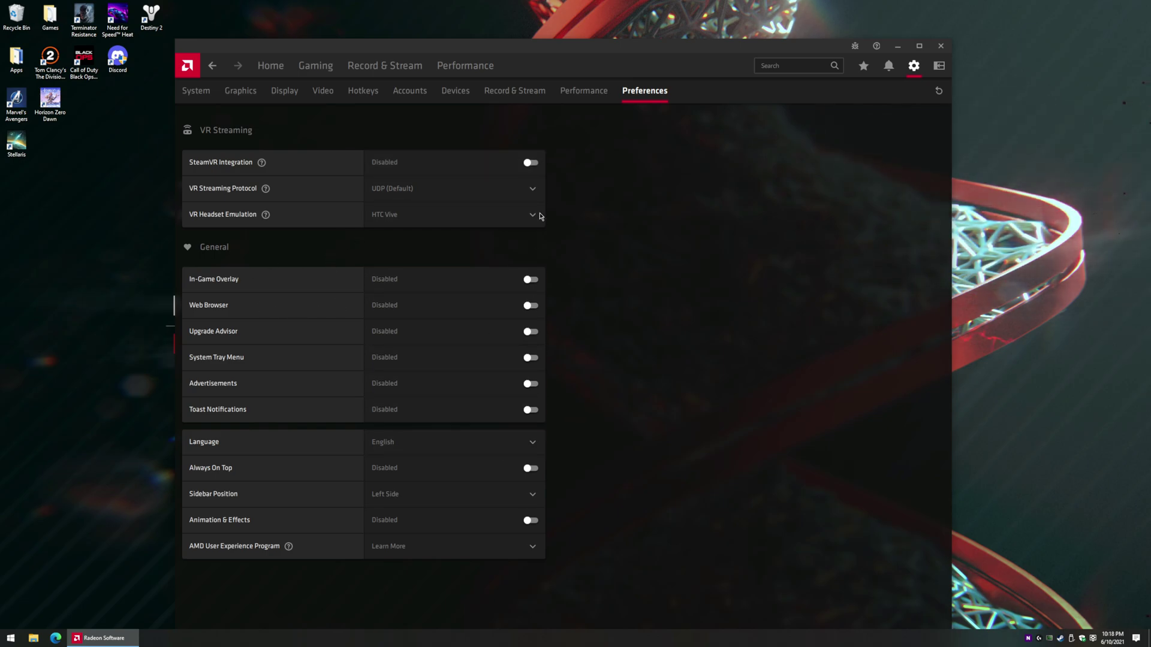
click(465, 69)
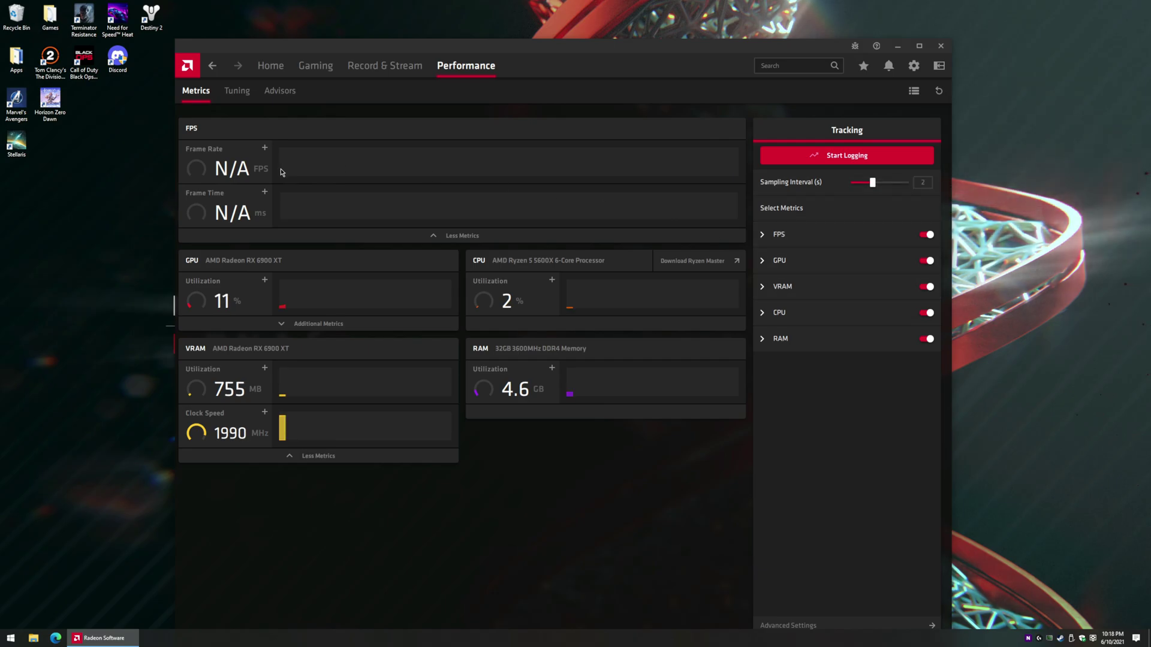
Review the manual GPU, VRAM, fan and power values on the Tuning page, then close Radeon Software.
click(236, 91)
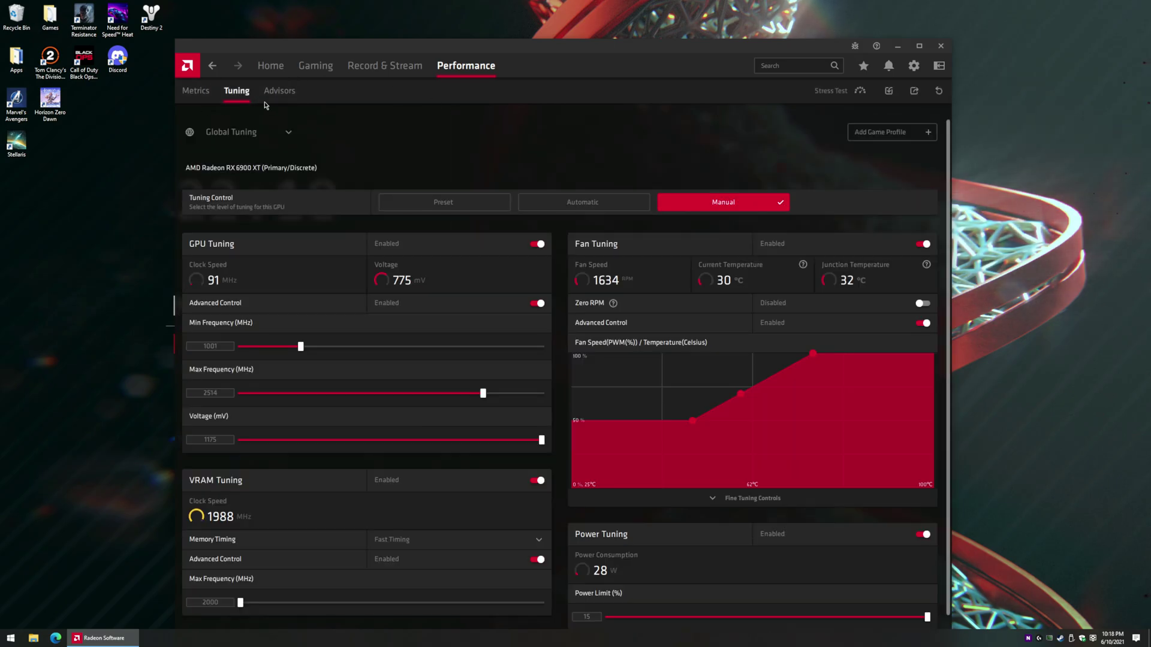
click(941, 47)
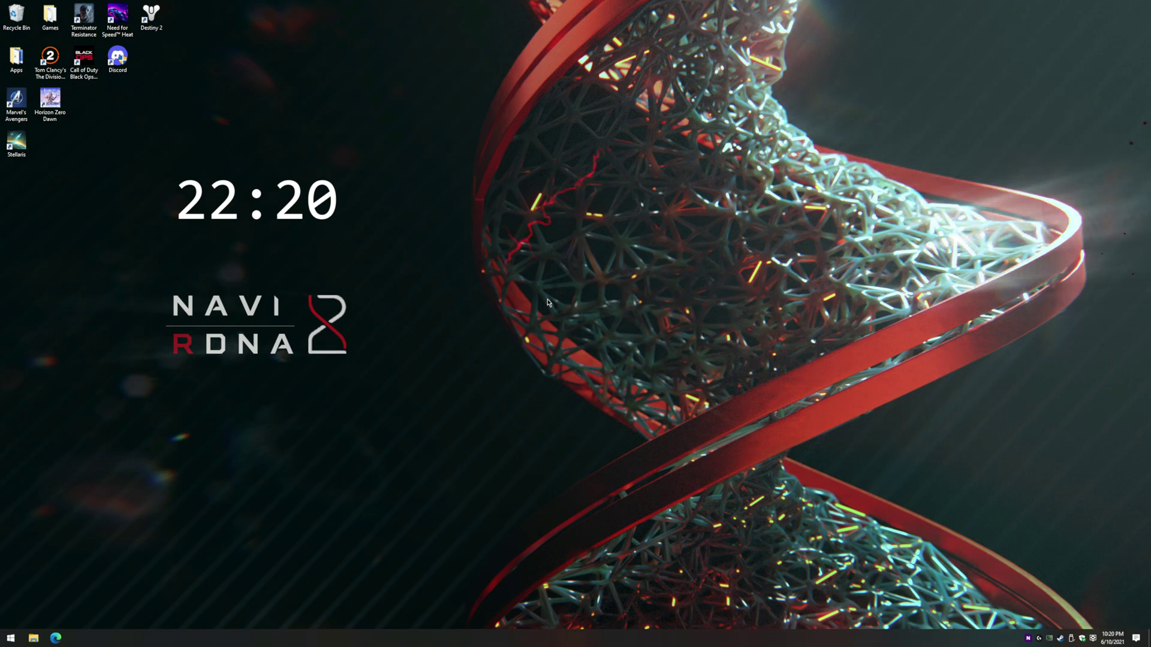
Launch Destiny 2 from its desktop shortcut and let it load to character select.
double_click(151, 15)
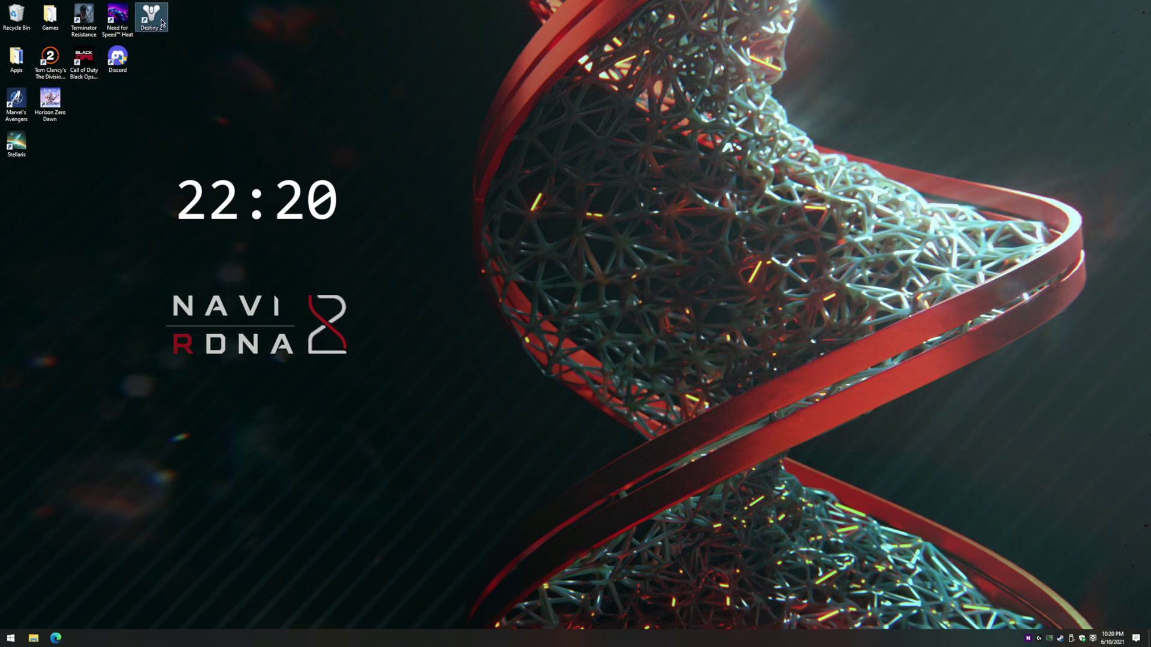